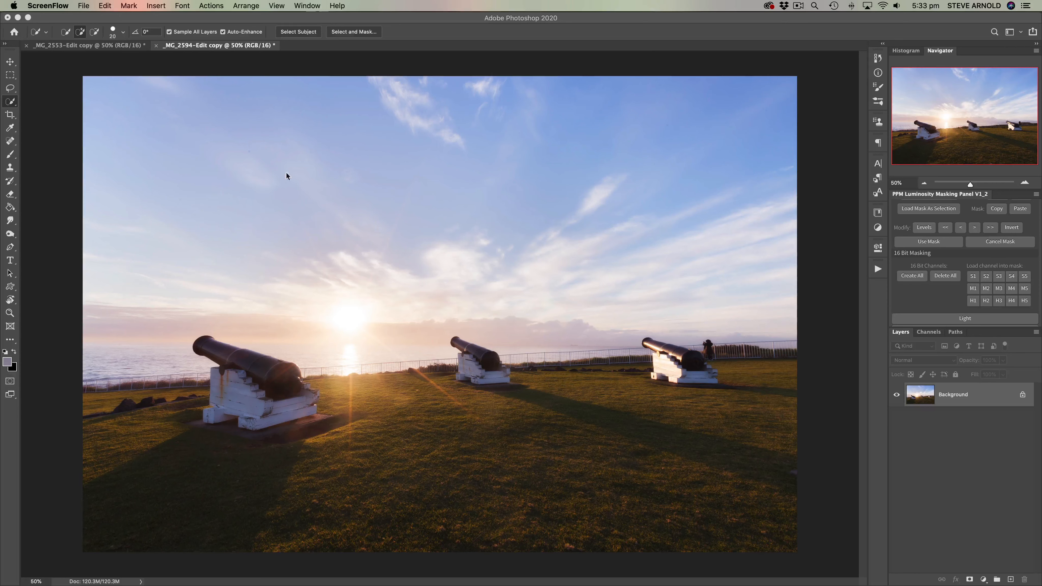
Step: Select the large foreground cannon and its white carriage with the Quick Selection tool
left_click(12, 102)
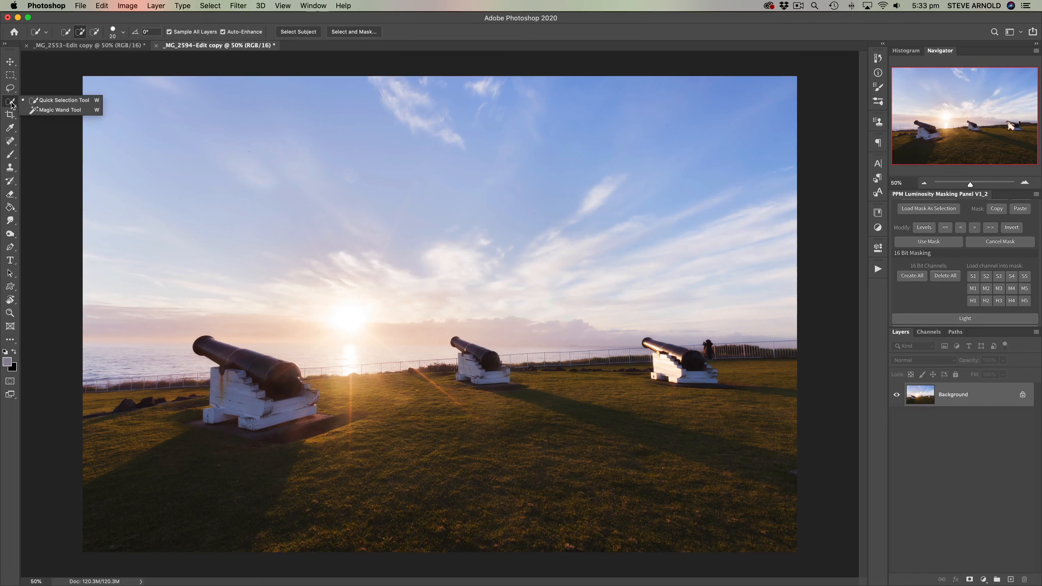
left_click(60, 101)
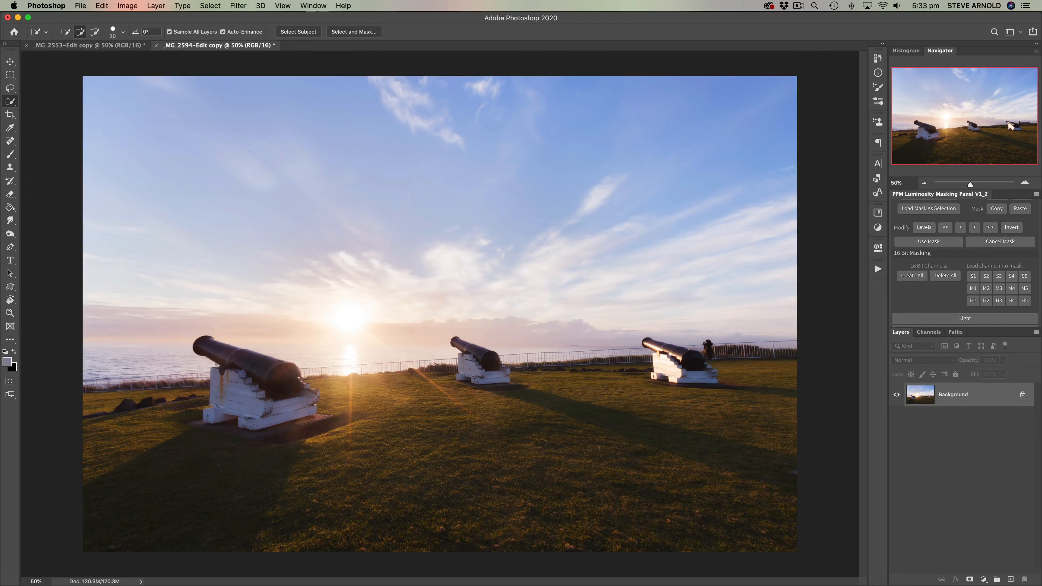
mouse_move(205, 342)
left_mouse_down()
mouse_move(268, 365)
mouse_move(316, 402)
mouse_move(293, 412)
left_mouse_up()
key("alt")
Step: Save the large cannon's selection as a new alpha channel and display that channel on its own
left_click(928, 333)
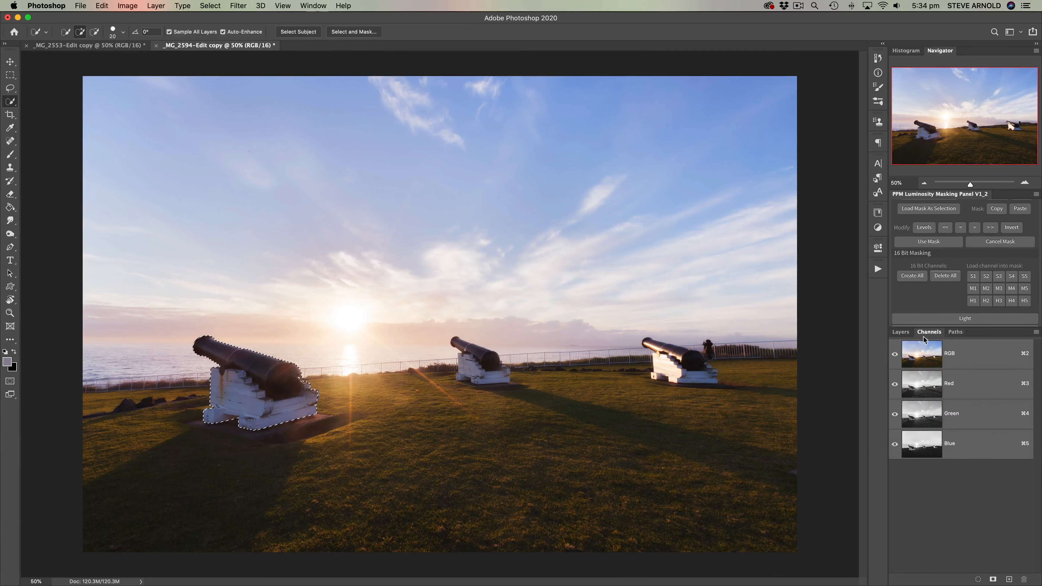
left_click(282, 5)
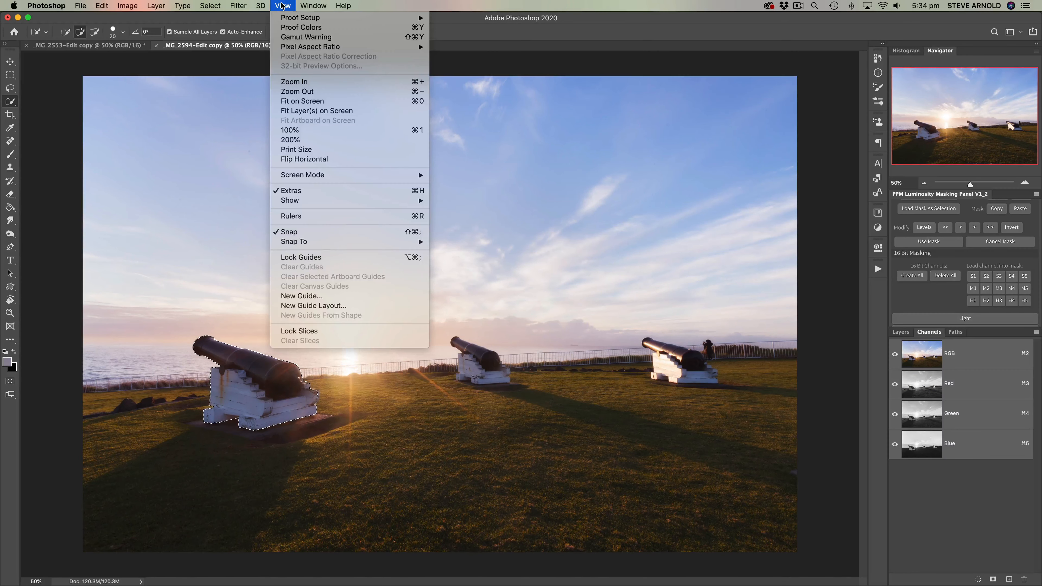
mouse_move(314, 5)
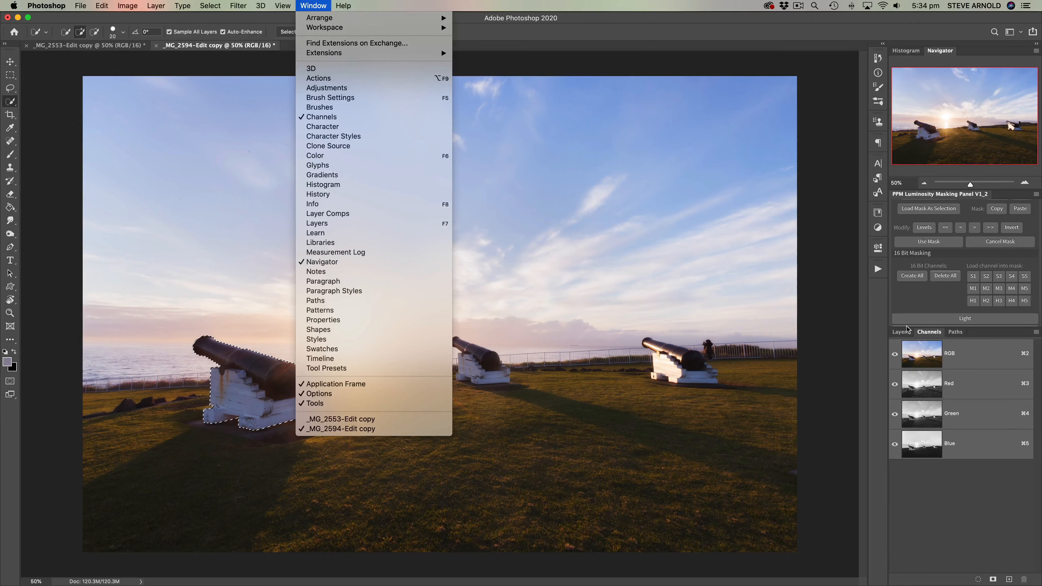
left_click(927, 333)
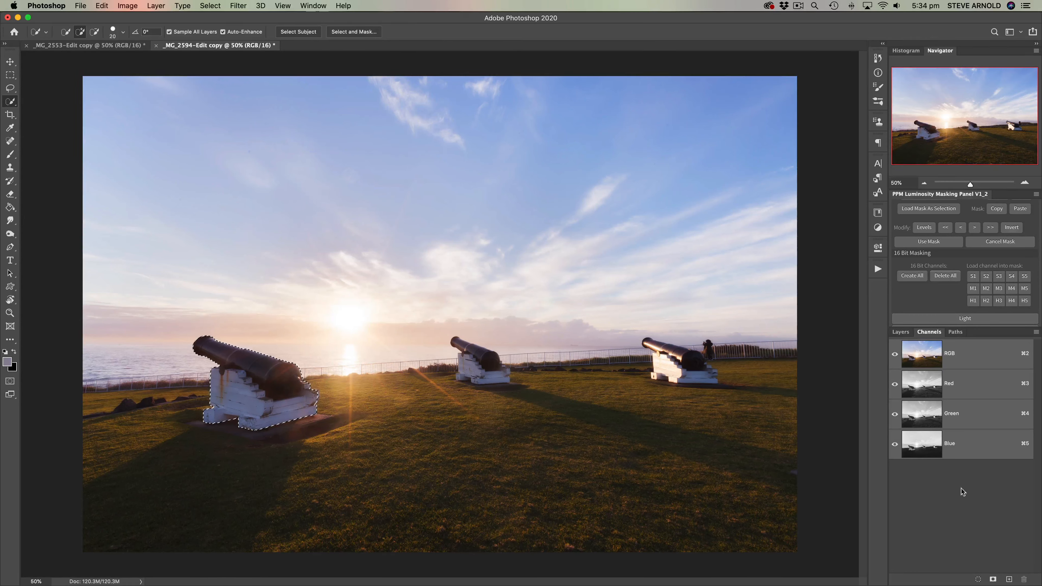
left_click(994, 579)
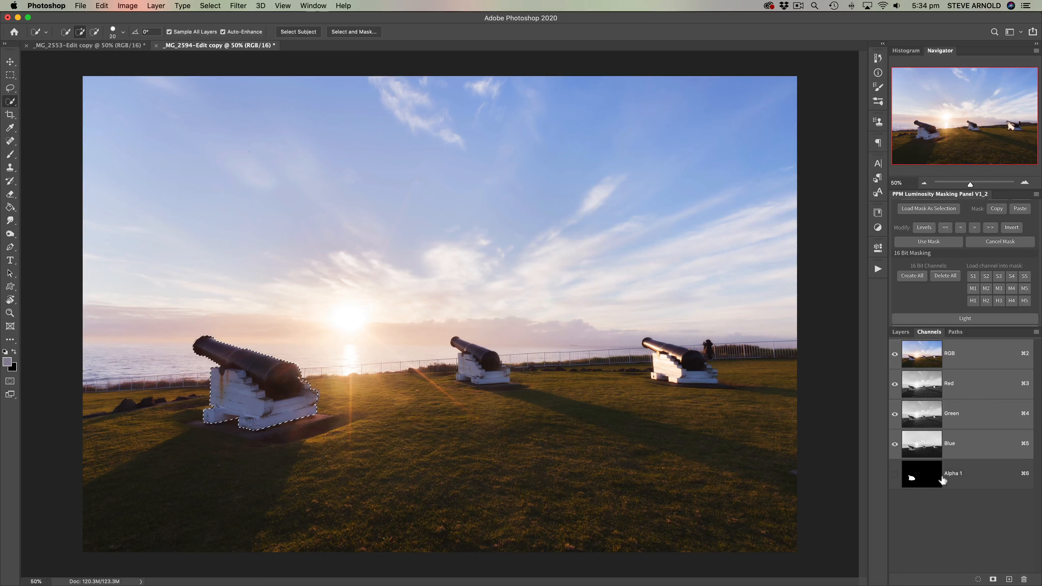
left_click(930, 475)
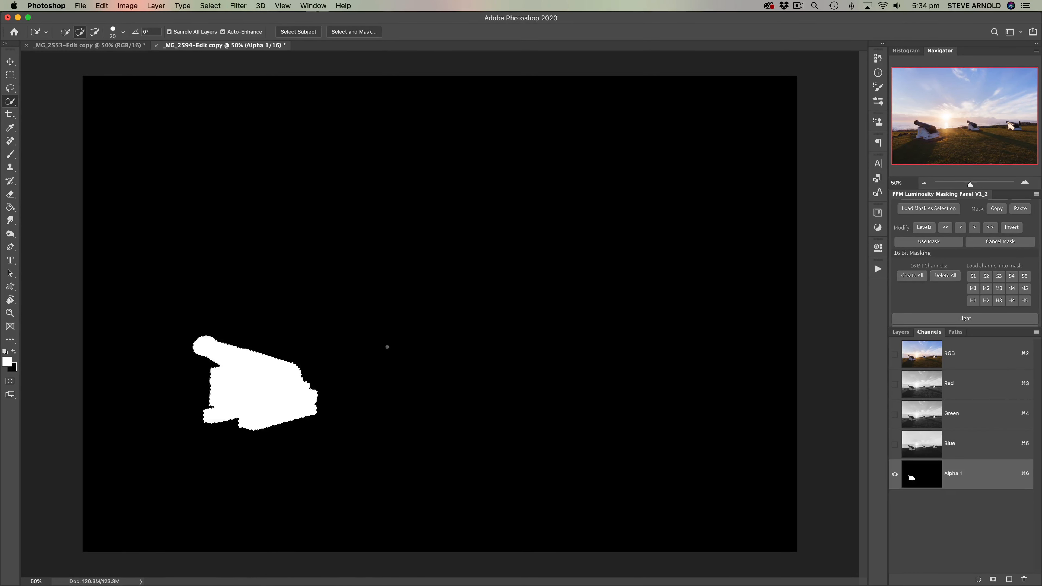
Step: Rename the new alpha channel as 1, then return to the RGB composite and the layer list
double_click(955, 474)
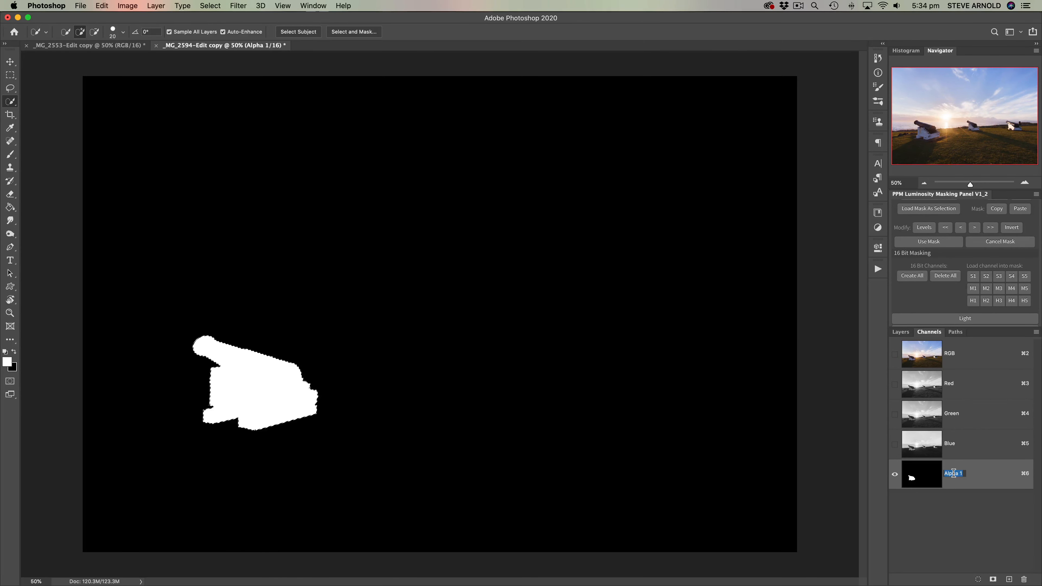
type("1")
key("Return")
left_click(916, 357)
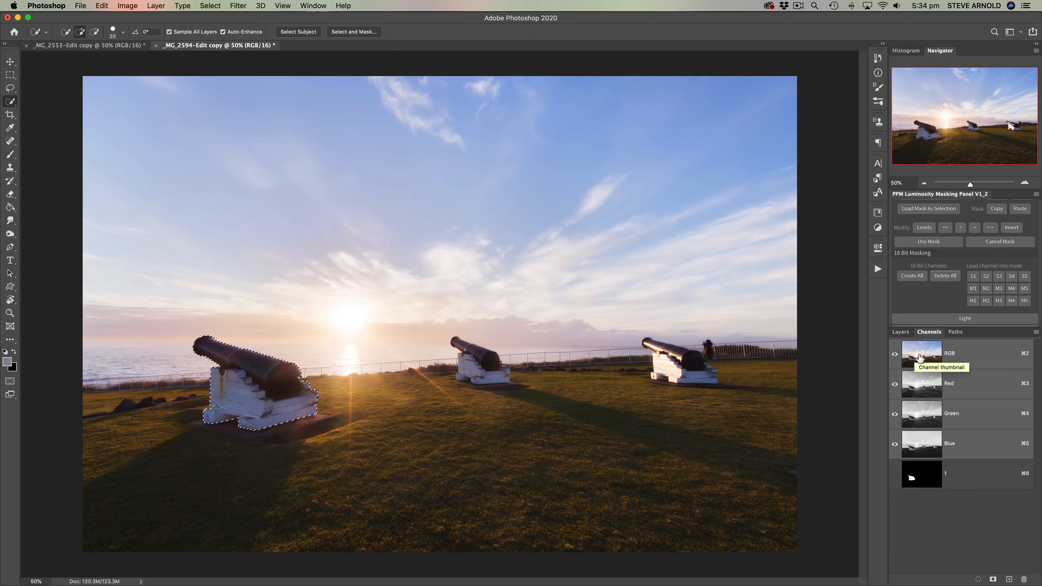
left_click(902, 333)
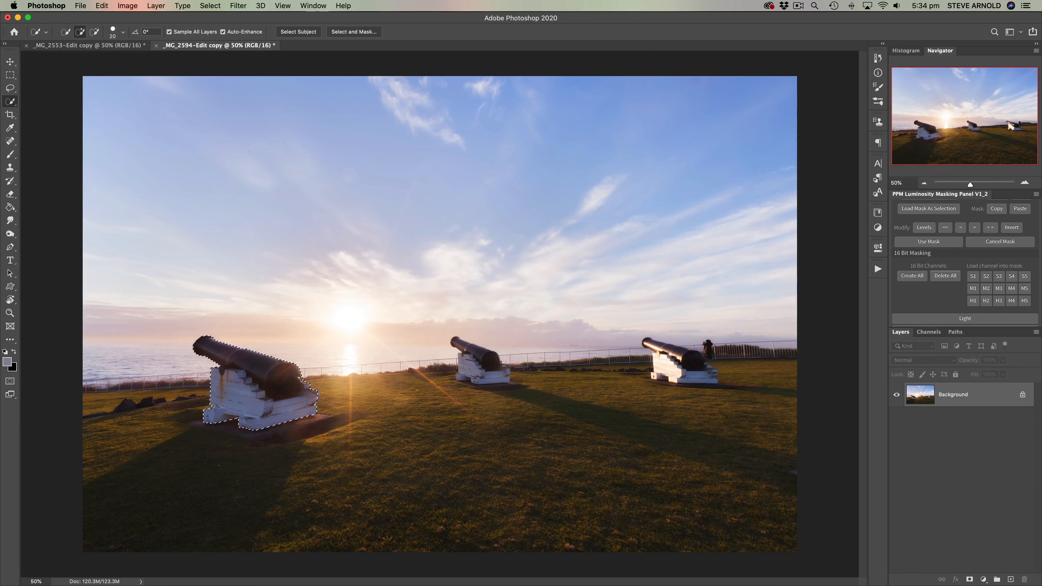
Step: Clear the current selection and select the middle cannon with its white carriage using the Quick Selection tool
key("super+d")
left_click(1025, 183)
left_click(1024, 183)
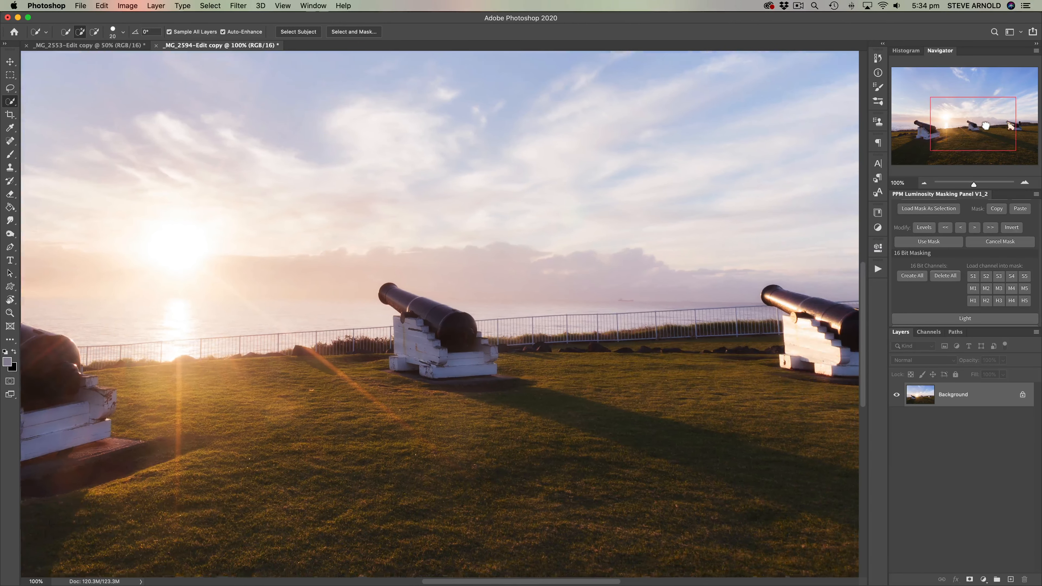
scroll(723, 270, "right", 2)
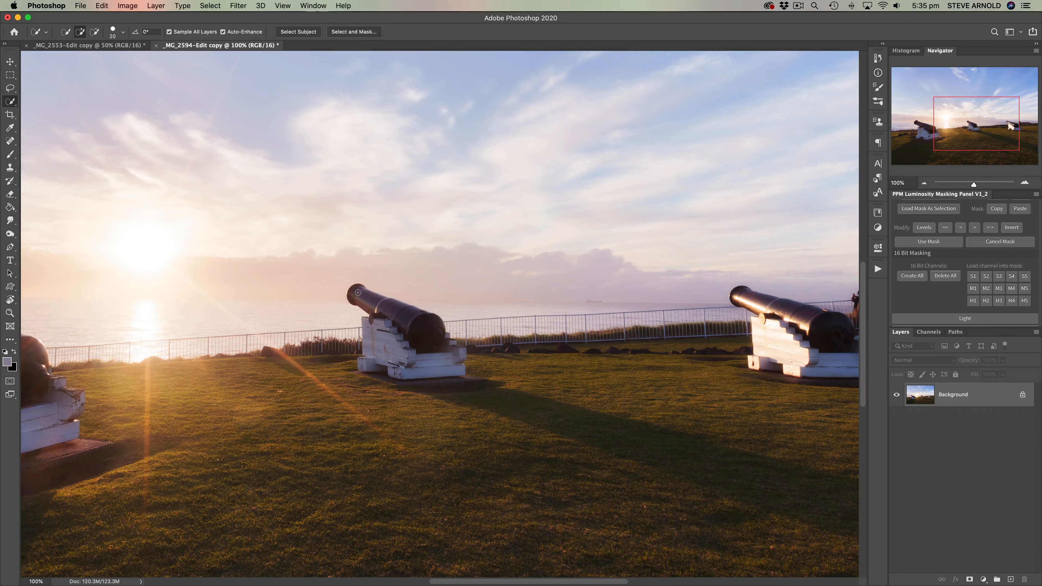
mouse_move(360, 292)
left_mouse_down()
mouse_move(457, 357)
mouse_move(382, 361)
left_mouse_up()
key("alt")
key("alt")
Step: Save the middle cannon's selection as a channel named 2 and return to the RGB composite and layer list
left_click(930, 335)
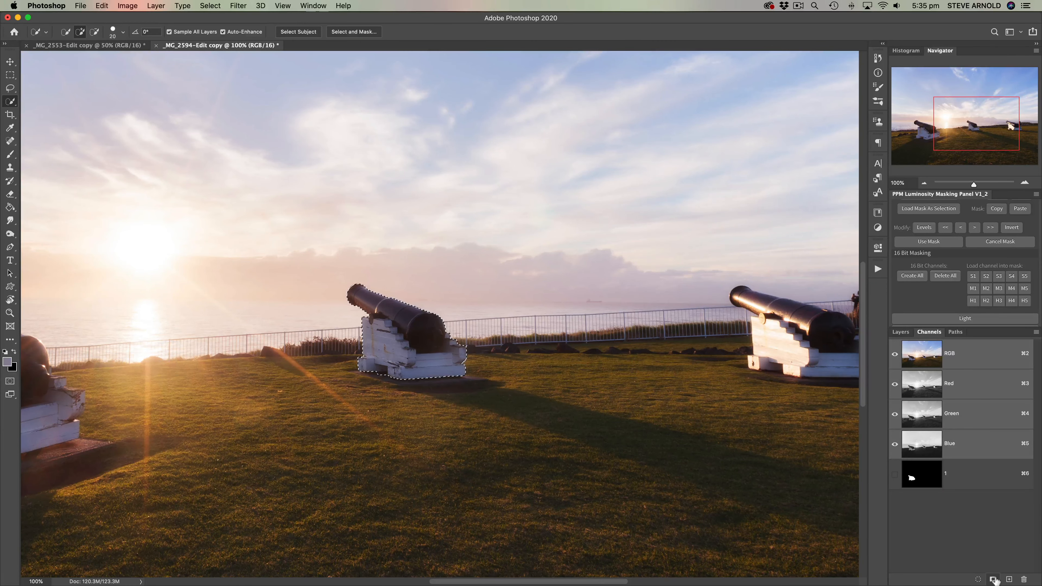
left_click(994, 580)
double_click(956, 503)
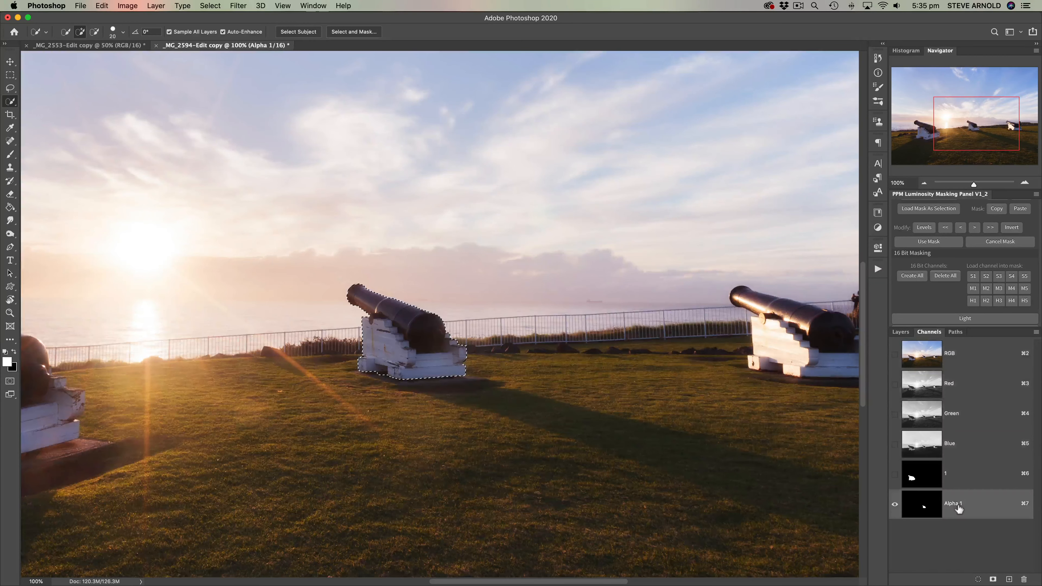
type("2")
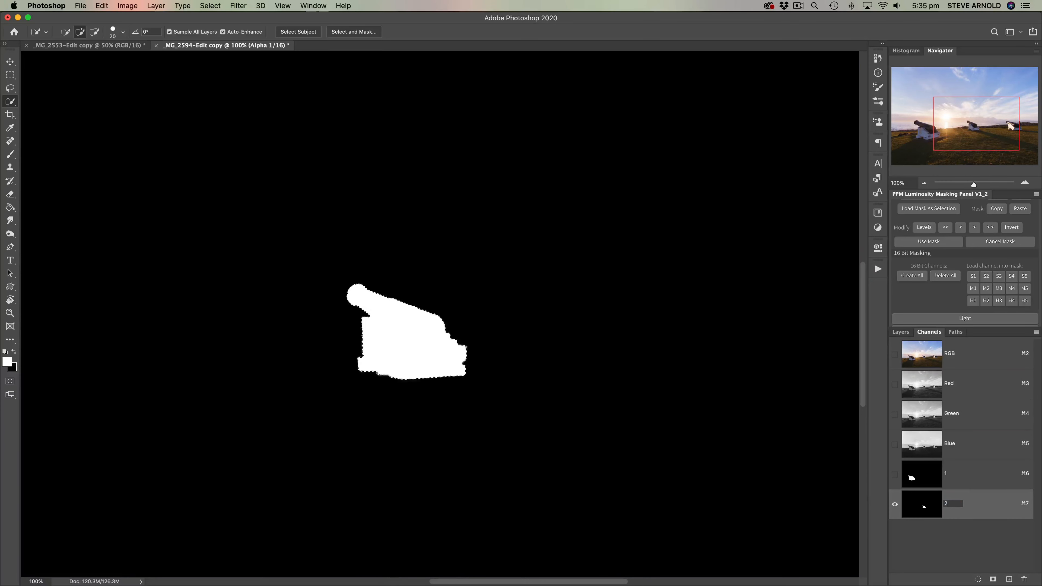
key("Return")
left_click(937, 359)
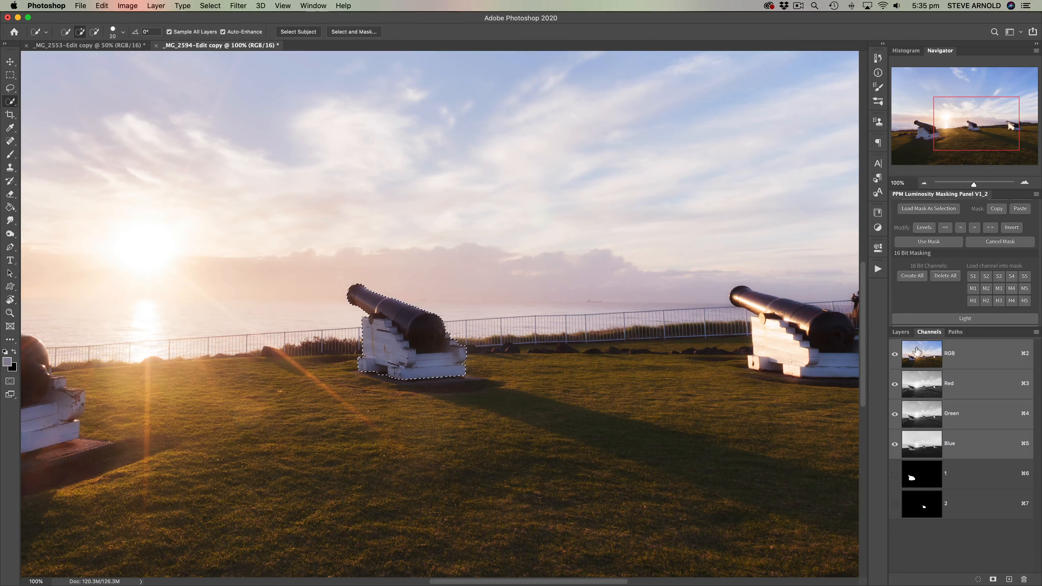
left_click(901, 334)
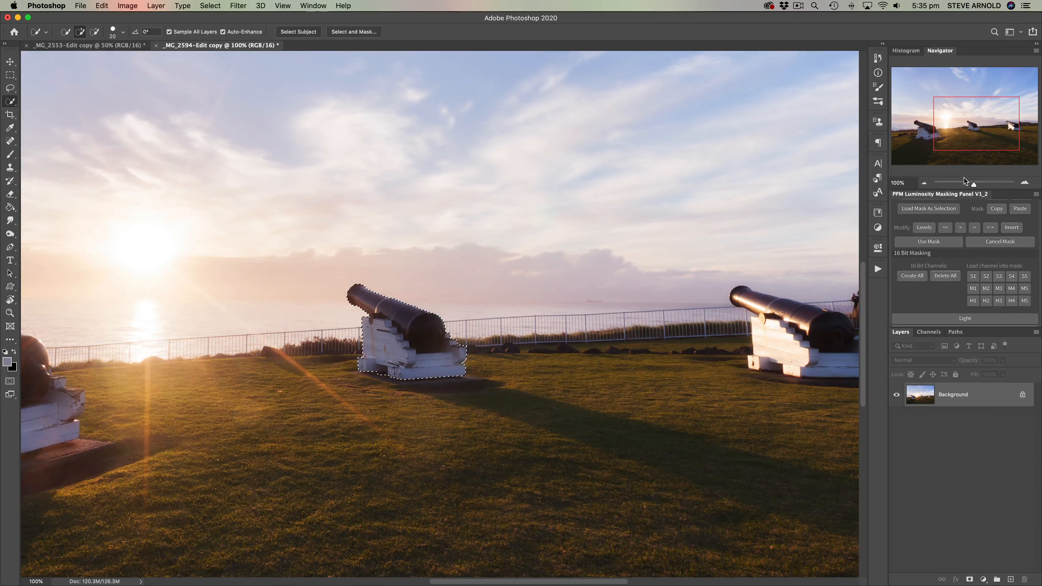
Step: Deselect the middle cannon and select the cannon nearest the standing person with the Quick Selection tool
left_click_drag(974, 143, 992, 142)
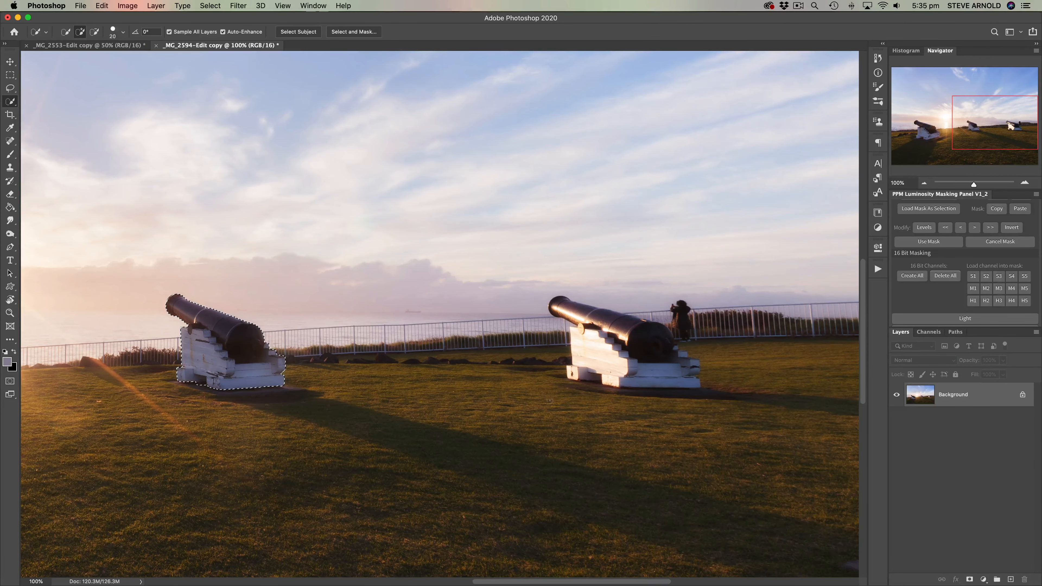
key("super+d")
mouse_move(569, 303)
left_mouse_down()
mouse_move(559, 306)
mouse_move(642, 330)
mouse_move(686, 379)
mouse_move(575, 328)
left_mouse_up()
key("alt")
key("alt")
Step: Refine the third cannon's selection edges around the rear of the carriage and the muzzle
left_click(1025, 182)
left_click_drag(1010, 138, 1032, 139)
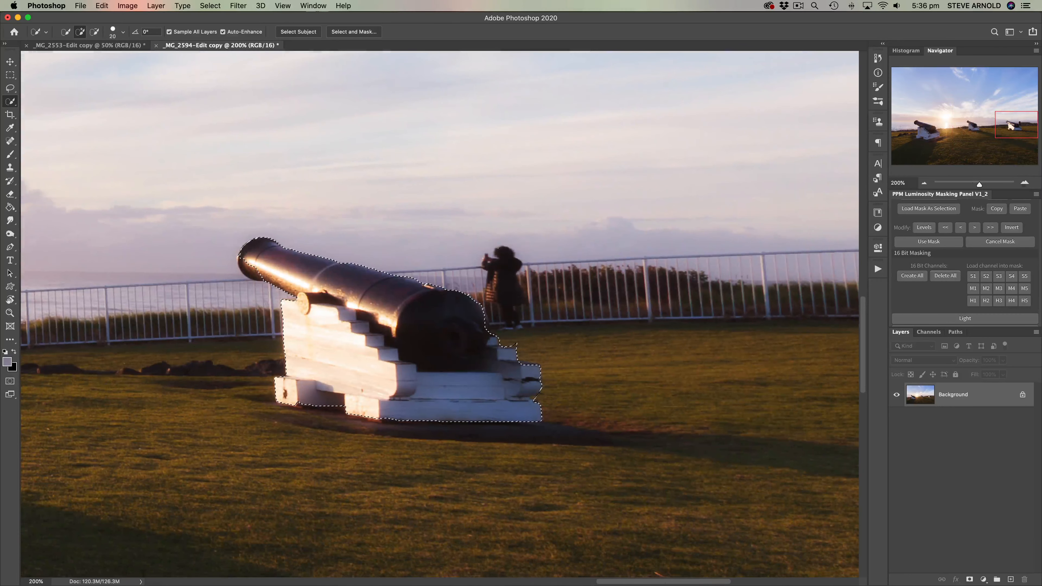
left_click_drag(520, 343, 564, 339)
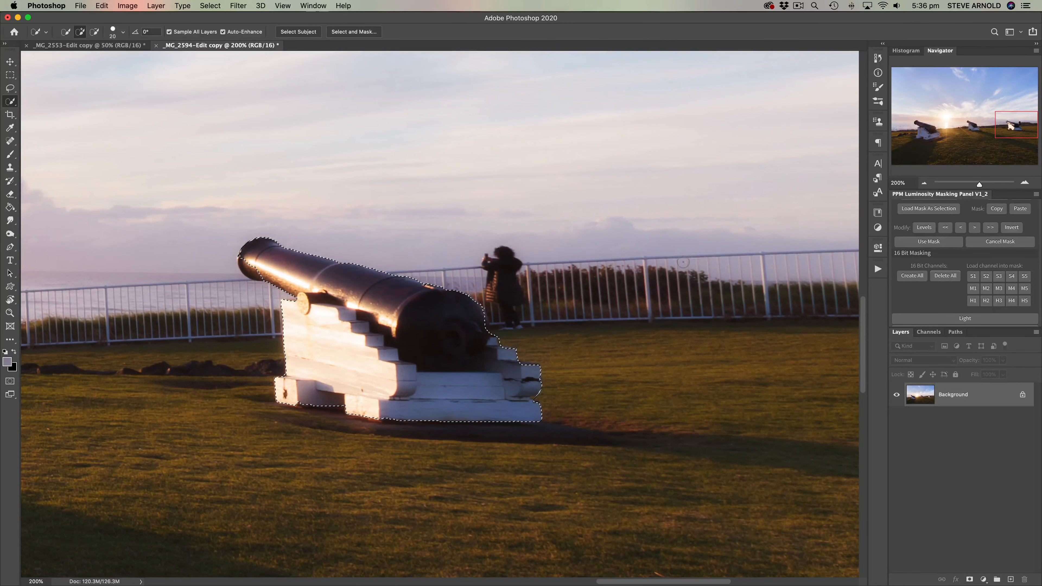
left_click_drag(248, 254, 254, 274)
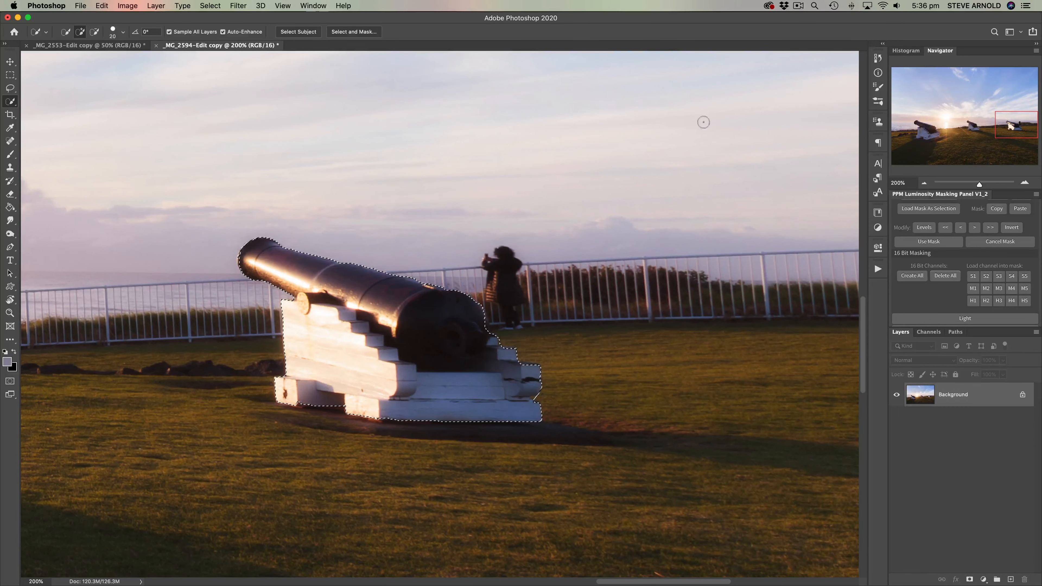
Step: Save the third cannon's selection as a channel named 3
left_click(924, 183)
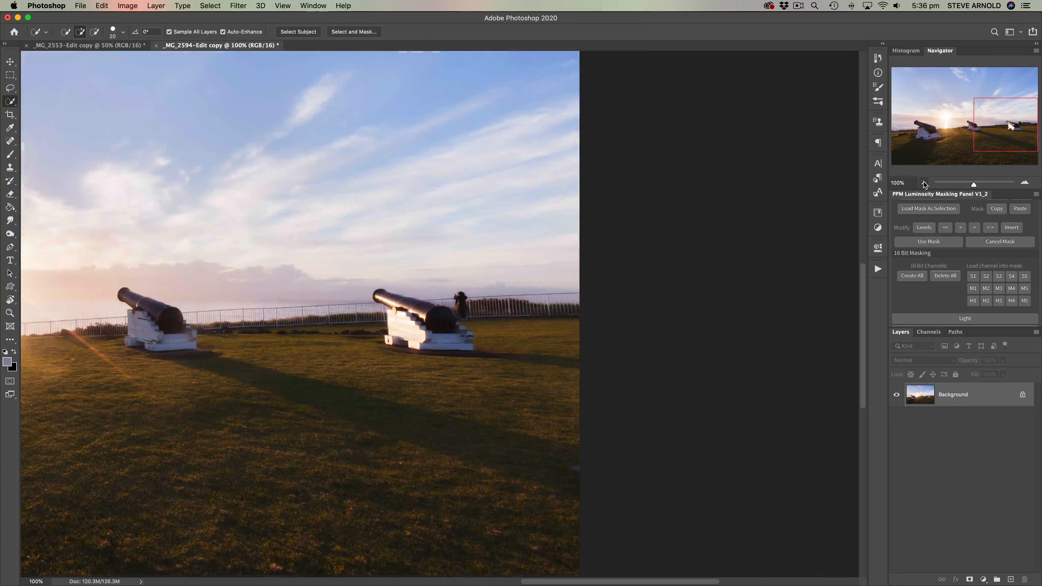
left_click(924, 183)
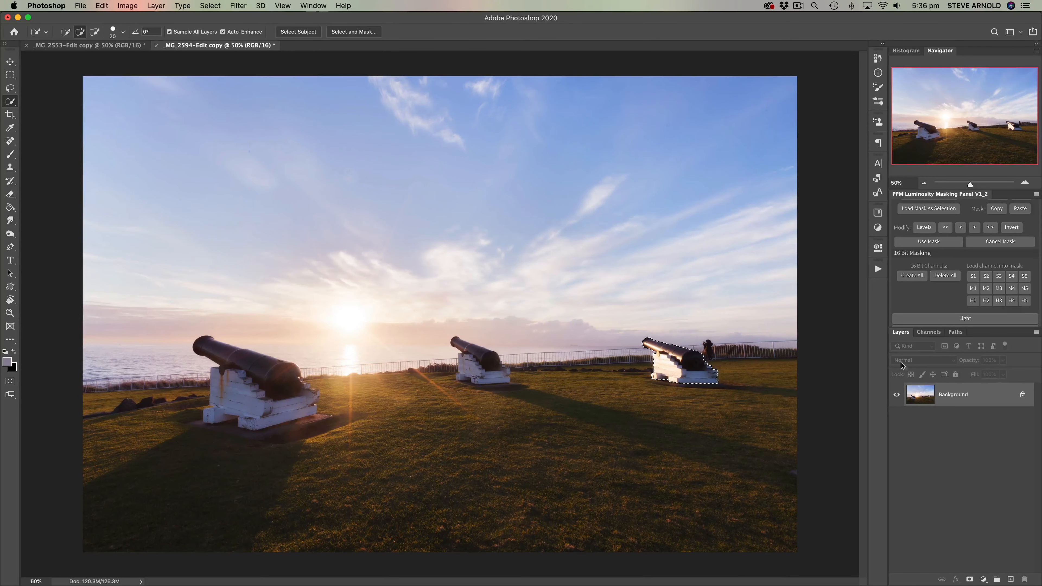
left_click(928, 332)
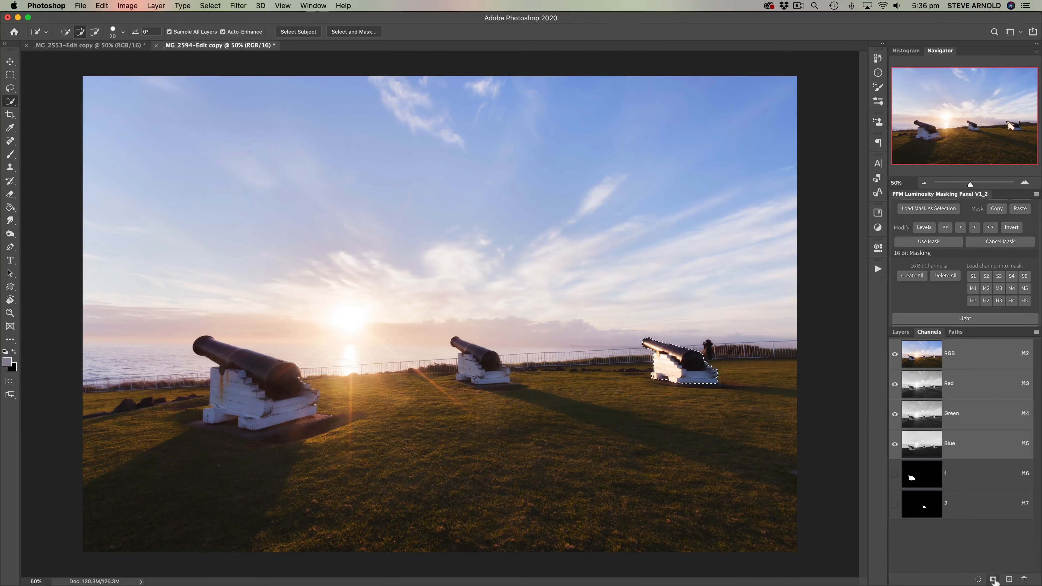
left_click(993, 580)
double_click(953, 534)
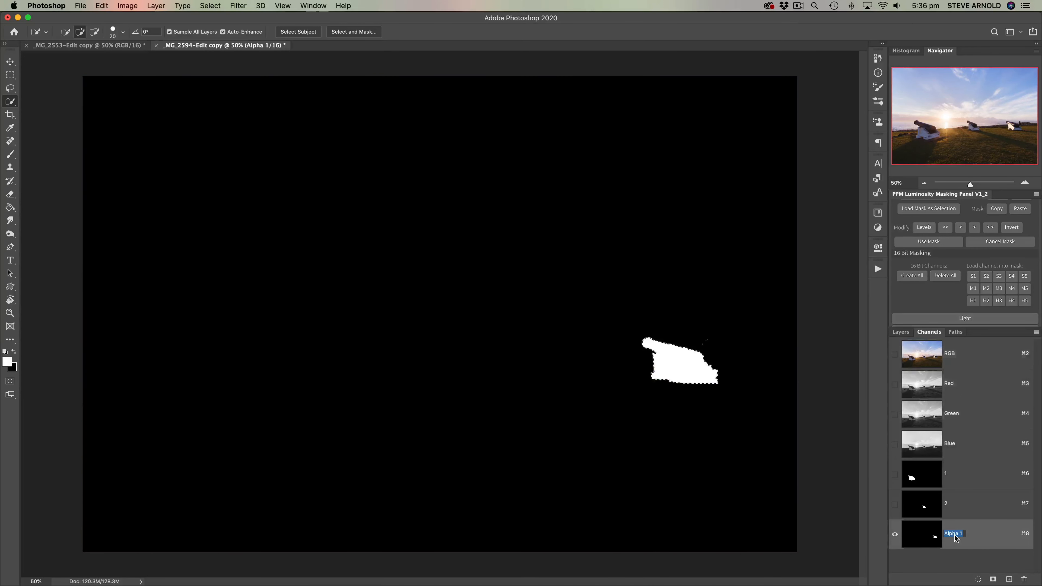
type("3")
key("Return")
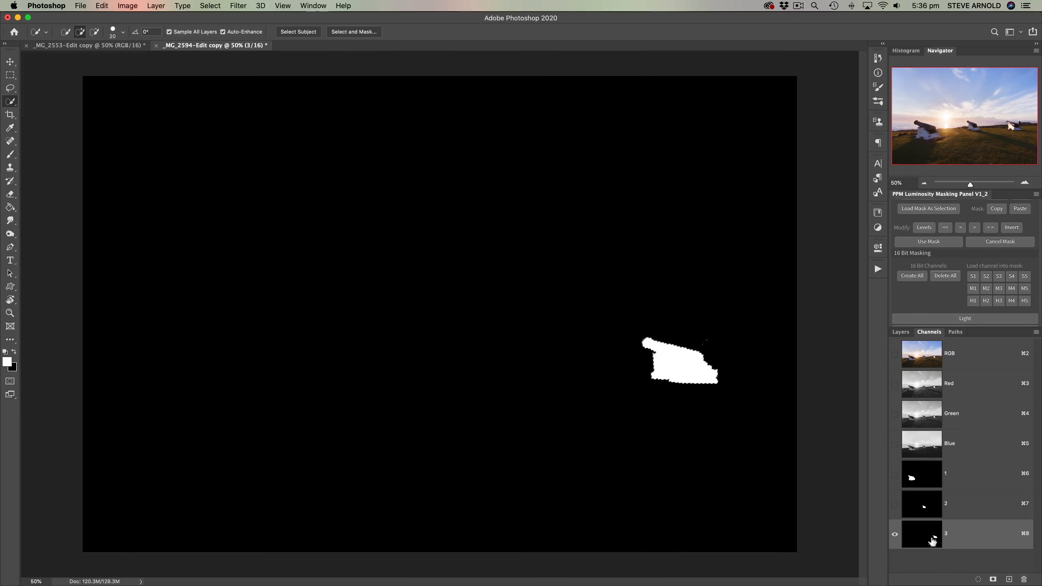
Step: Load channel 1 as a selection and add channels 2 and 3 to it so all three cannons are selected
left_click(924, 476)
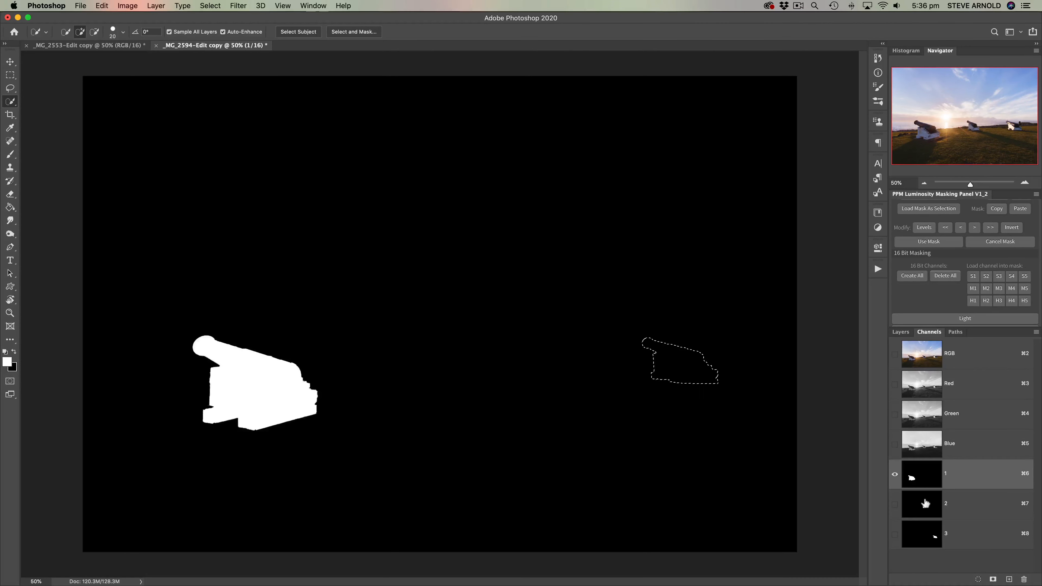
left_click(926, 504)
left_click(926, 532)
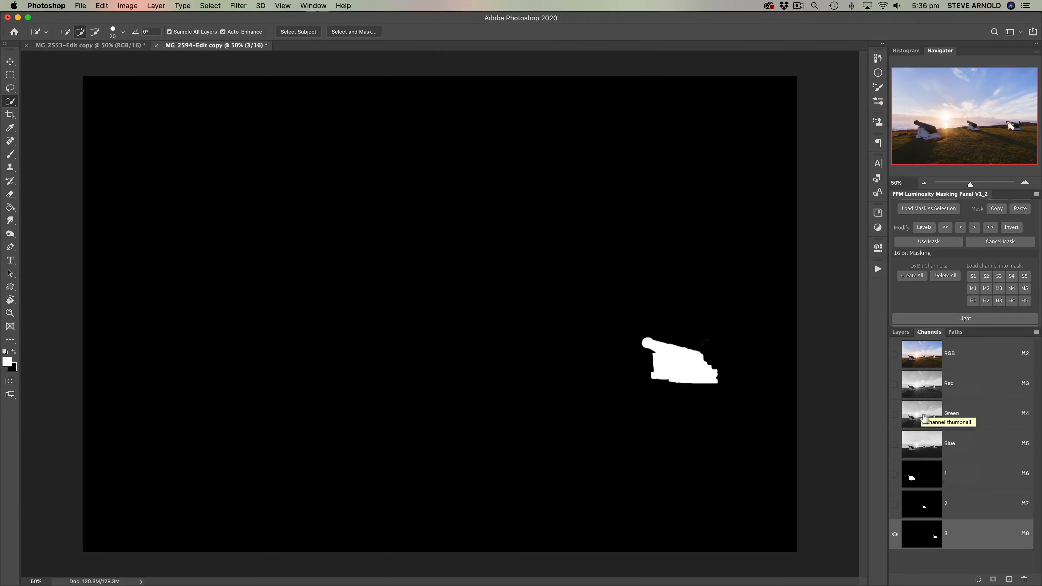
left_click(924, 478)
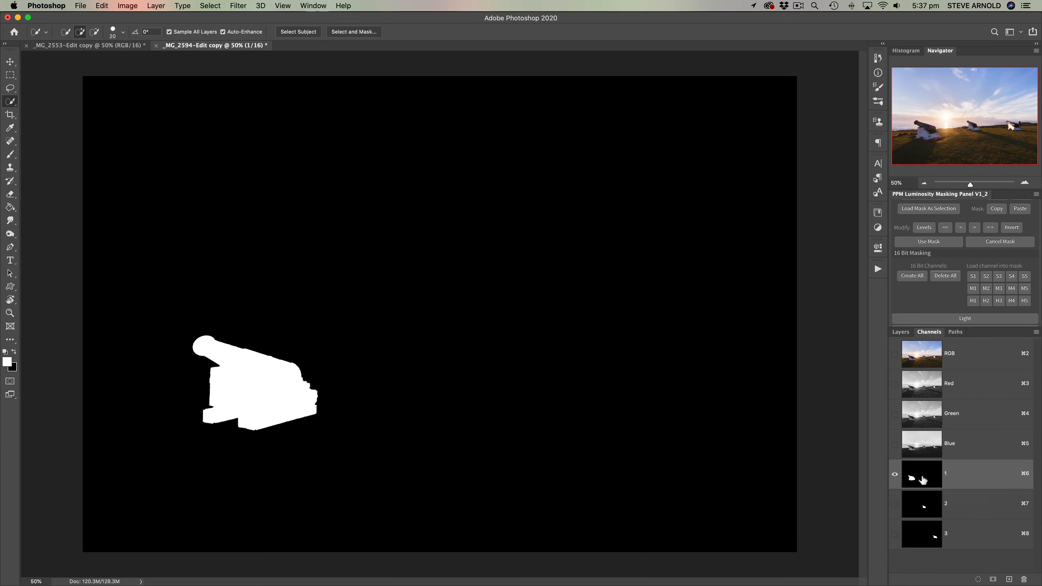
left_click(927, 477, "super")
left_click_drag(918, 519, 915, 506)
left_click_drag(915, 506, 919, 537)
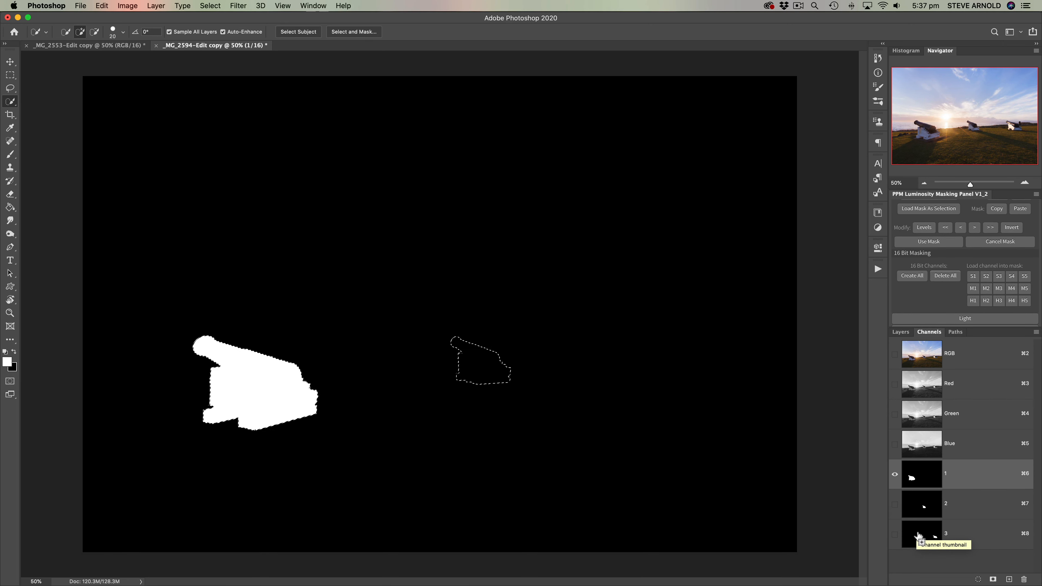
left_click(919, 537, "shift+super")
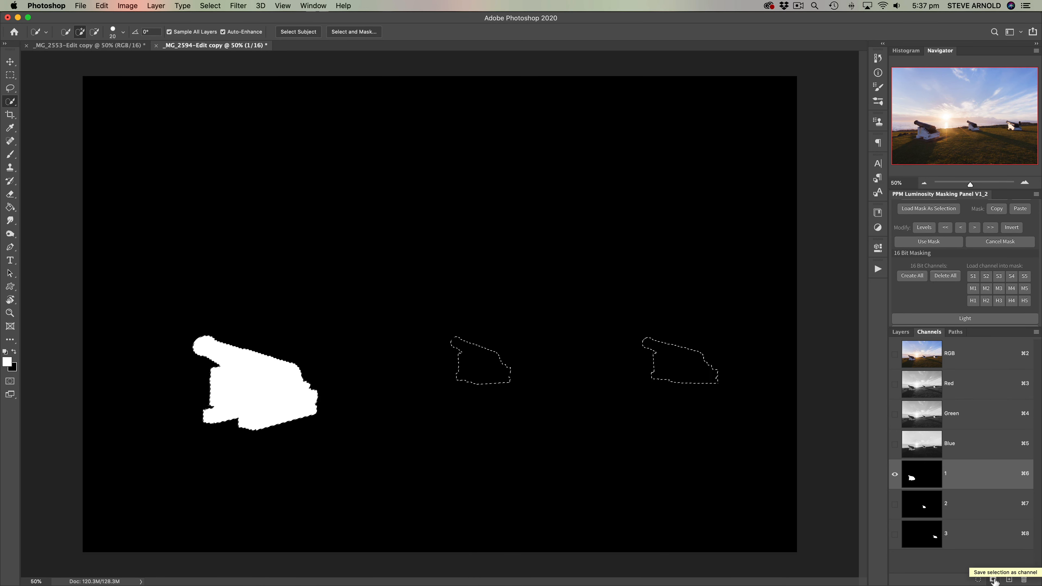
Step: Save the combined cannon selection as a new alpha channel, display it, and return to the RGB composite
left_click(994, 580)
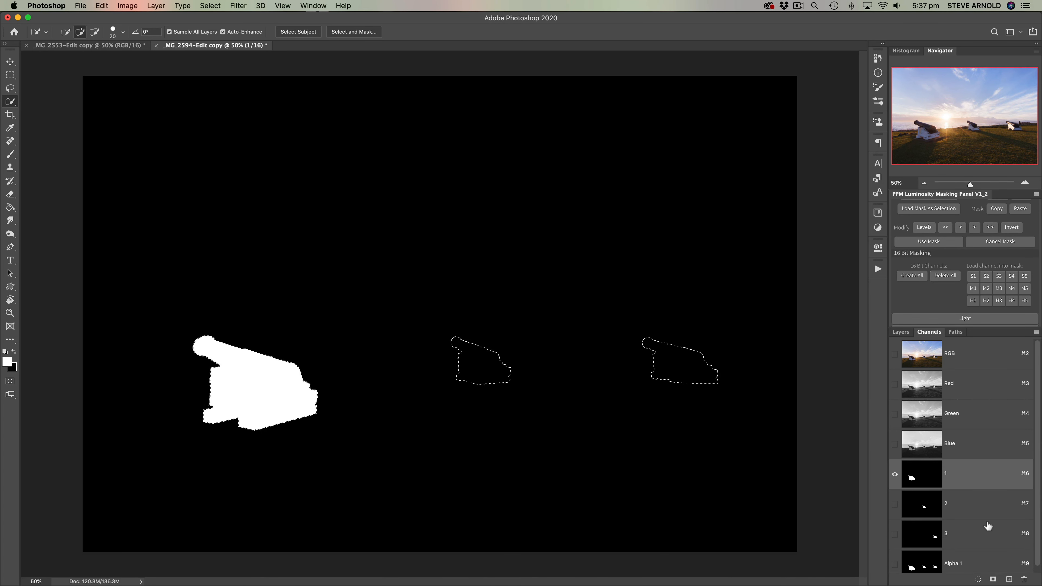
left_click(933, 563)
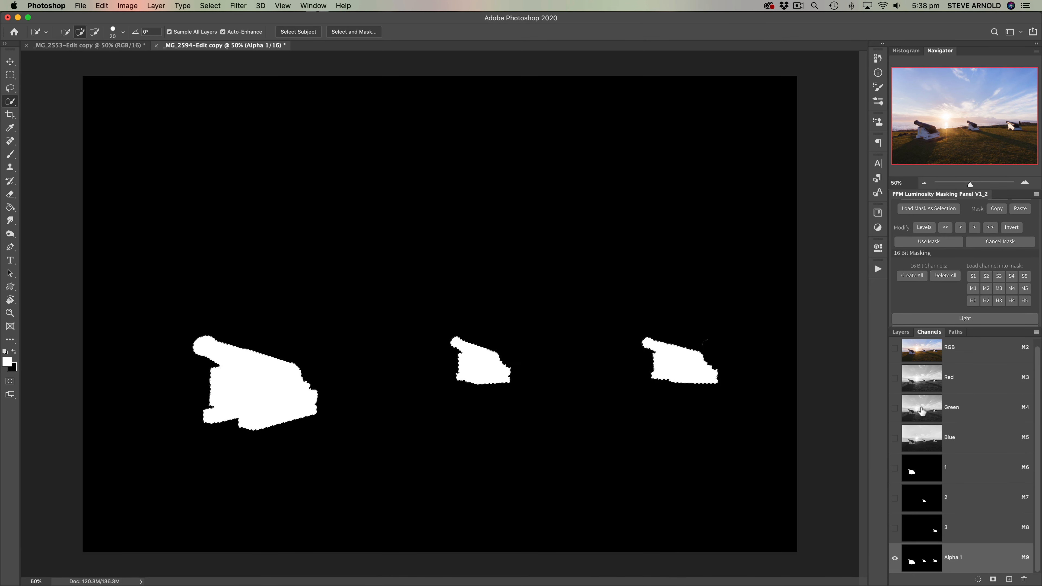
scroll(922, 411, "up", 1)
left_click(912, 354)
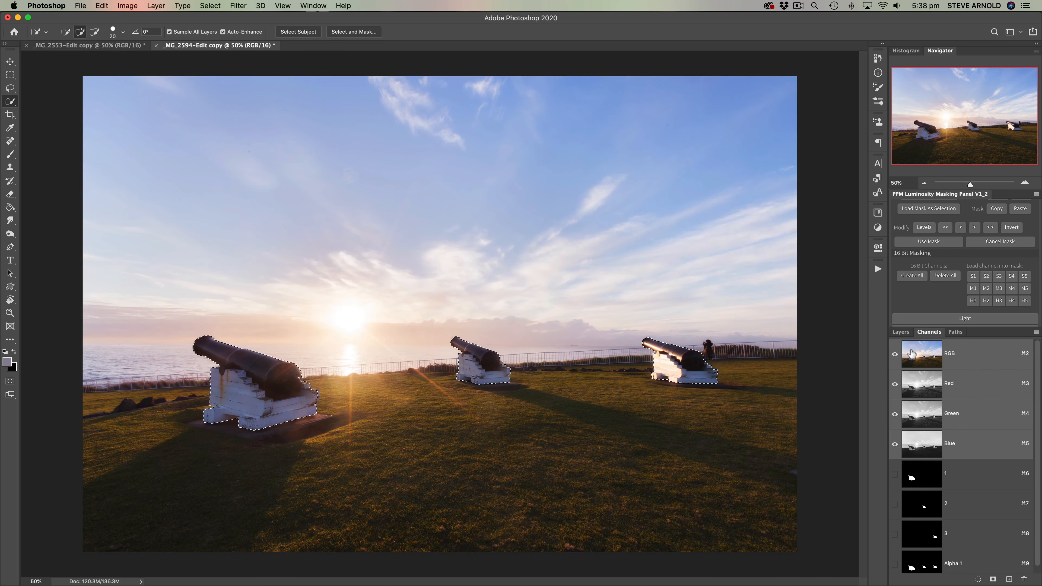
Step: Add a Curves adjustment layer masked to all three selected cannons and lower the middle of its curve to darken them
left_click(901, 333)
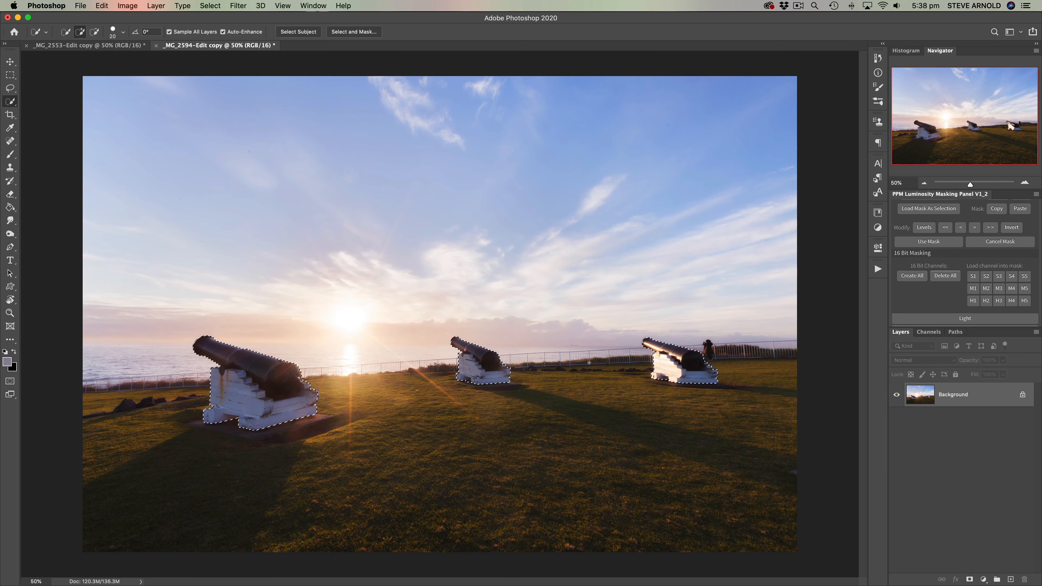
left_click(985, 580)
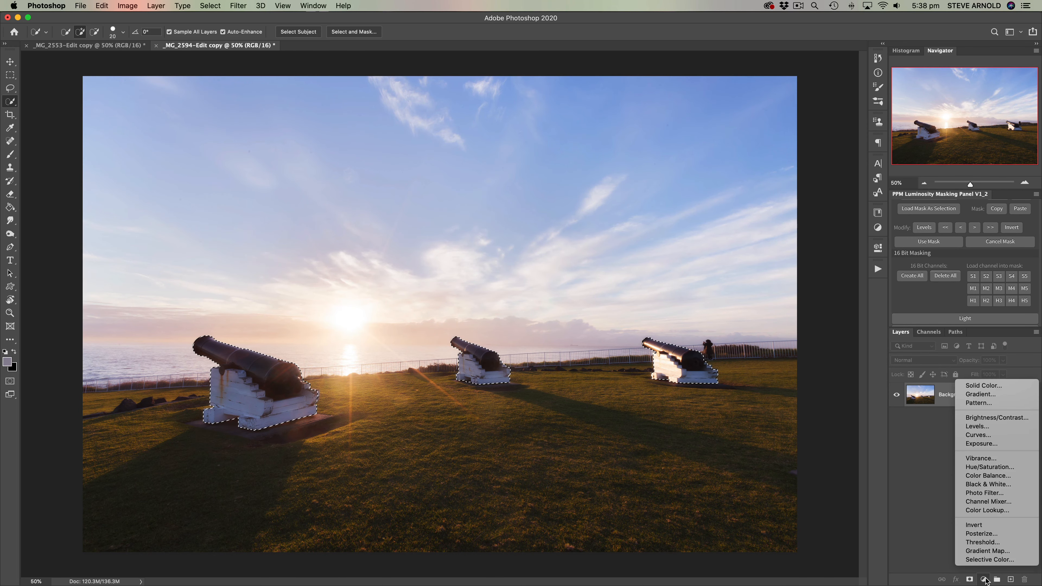
left_click(987, 435)
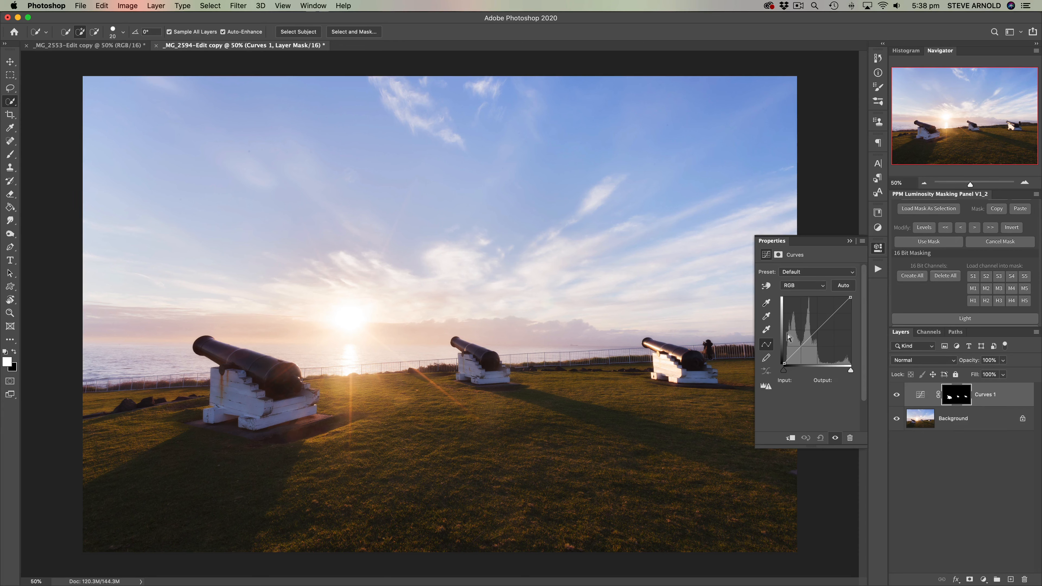
mouse_move(819, 331)
left_mouse_down()
mouse_move(817, 322)
mouse_move(825, 364)
mouse_move(816, 308)
mouse_move(806, 303)
mouse_move(820, 309)
mouse_move(798, 307)
mouse_move(826, 338)
left_mouse_up()
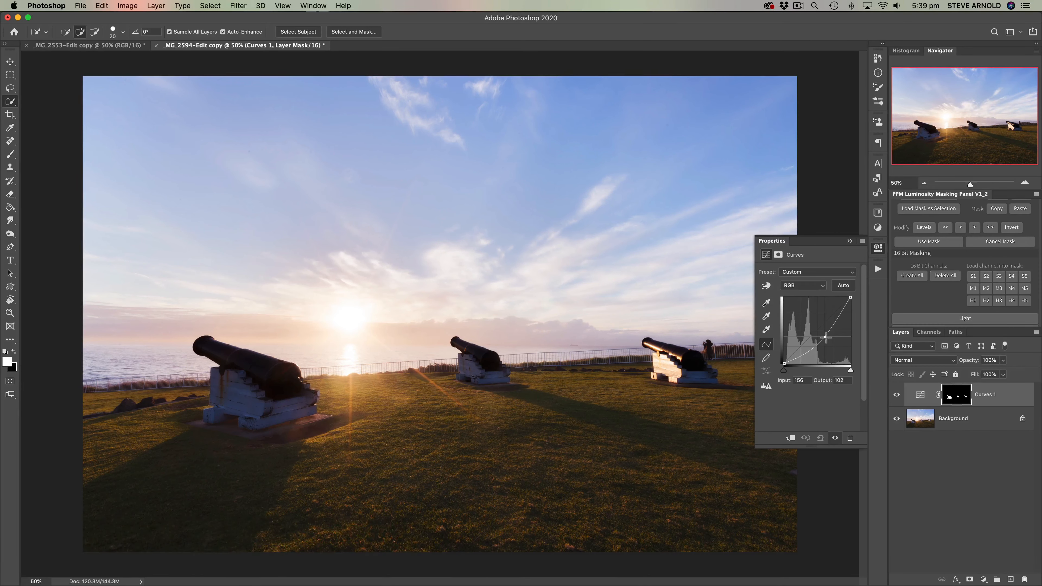
left_click_drag(825, 338, 825, 335)
Step: Delete the Curves adjustment layer that darkens all three cannons
left_click(922, 397)
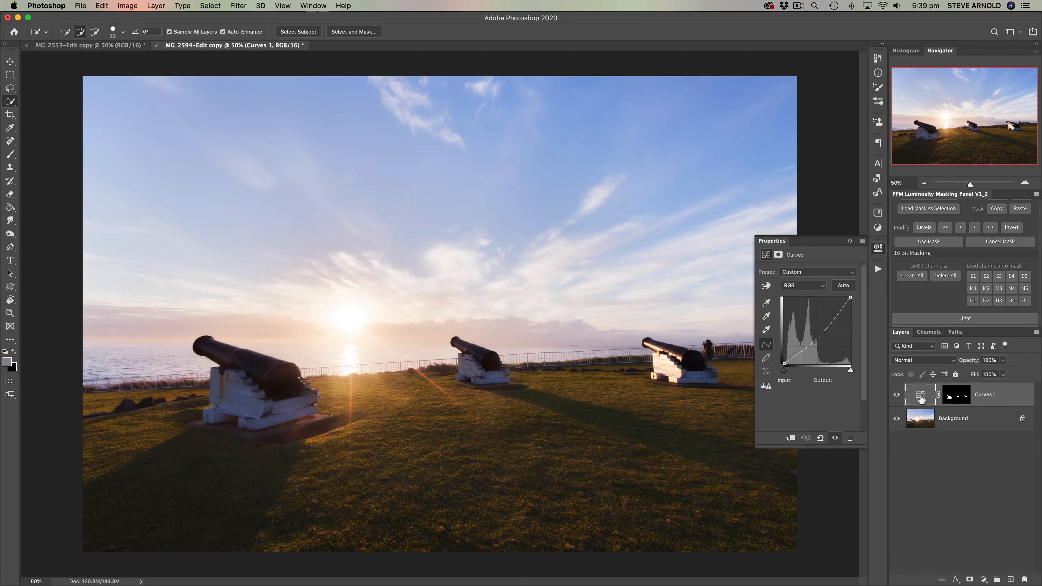
left_click_drag(913, 399, 1025, 579)
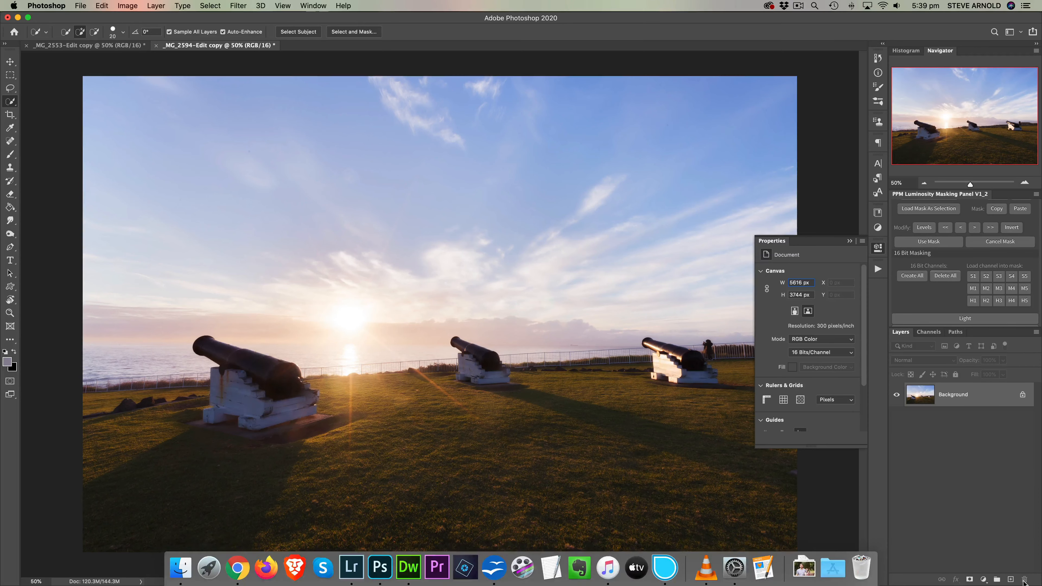
Step: Load channel 1 as a selection and add channel 2 to it, leaving the third cannon out
left_click(926, 333)
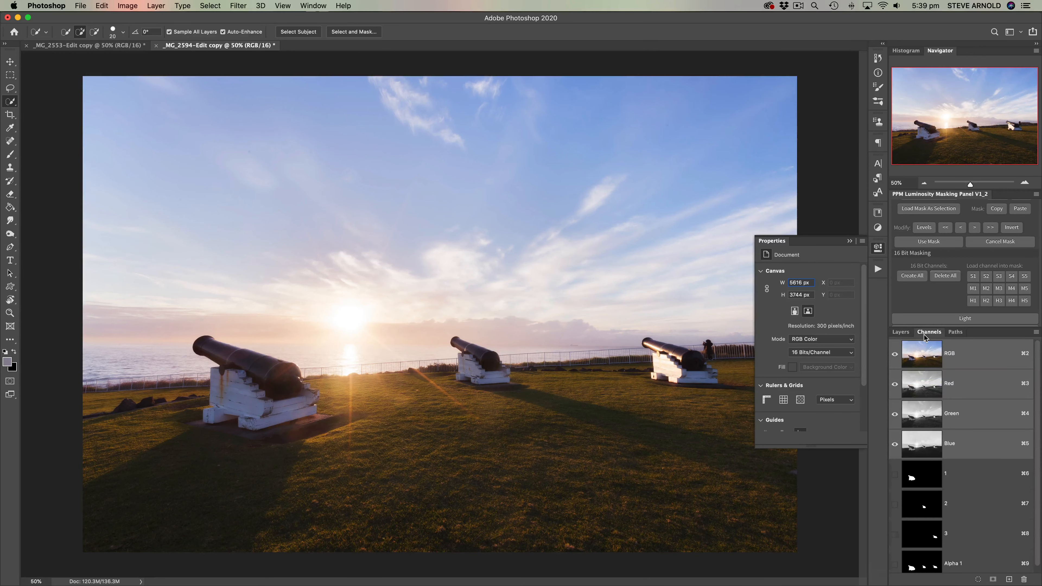
left_click(878, 248)
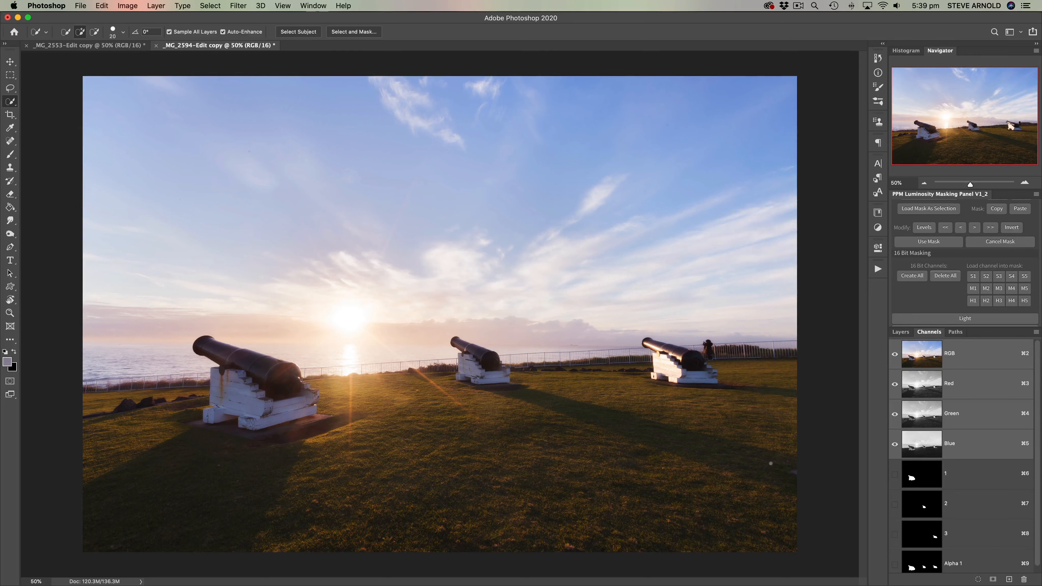
scroll(985, 471, "down", 1)
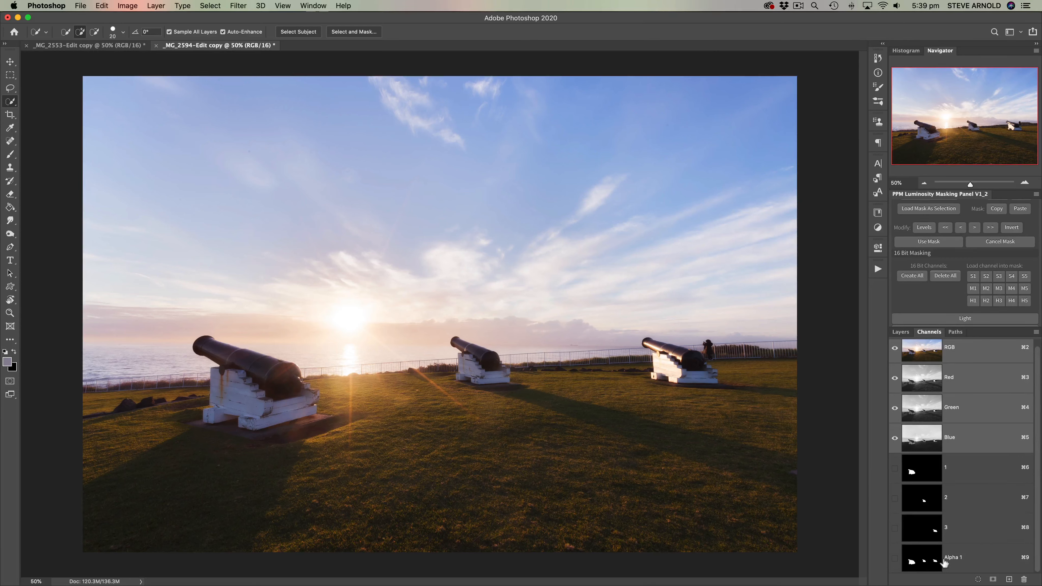
left_click(919, 476, "super")
left_click(928, 502, "shift+super")
Step: Add a Curves adjustment layer masked to the two selected cannons and darken them with a curve point at input 197, output 81
left_click(900, 332)
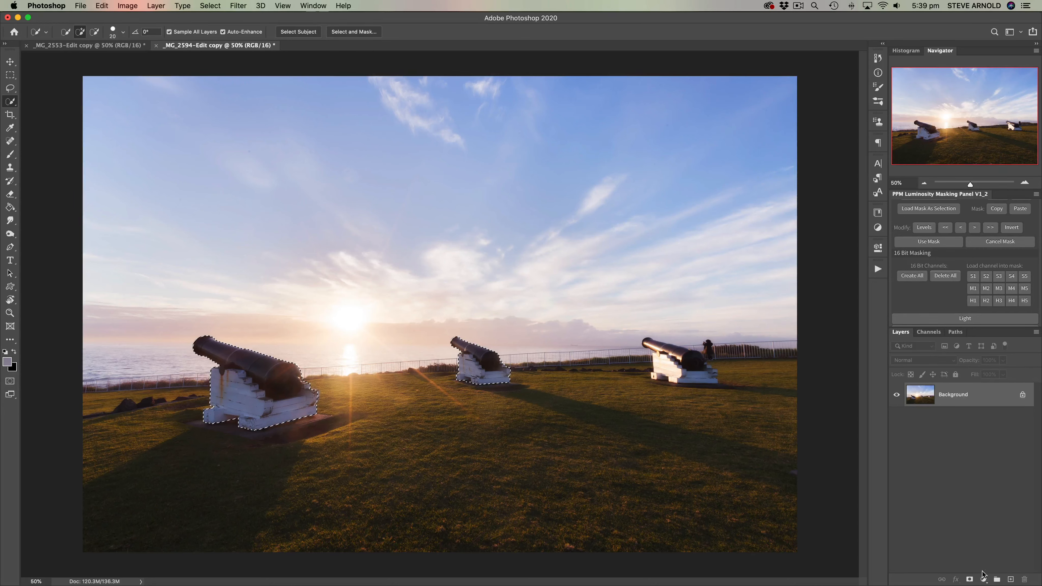
left_click(984, 579)
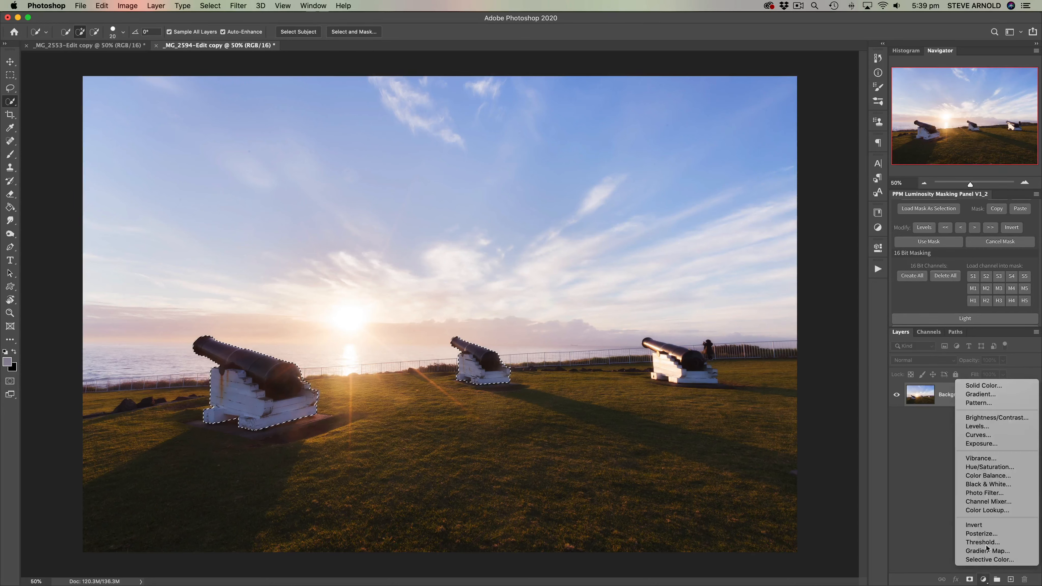
left_click(982, 436)
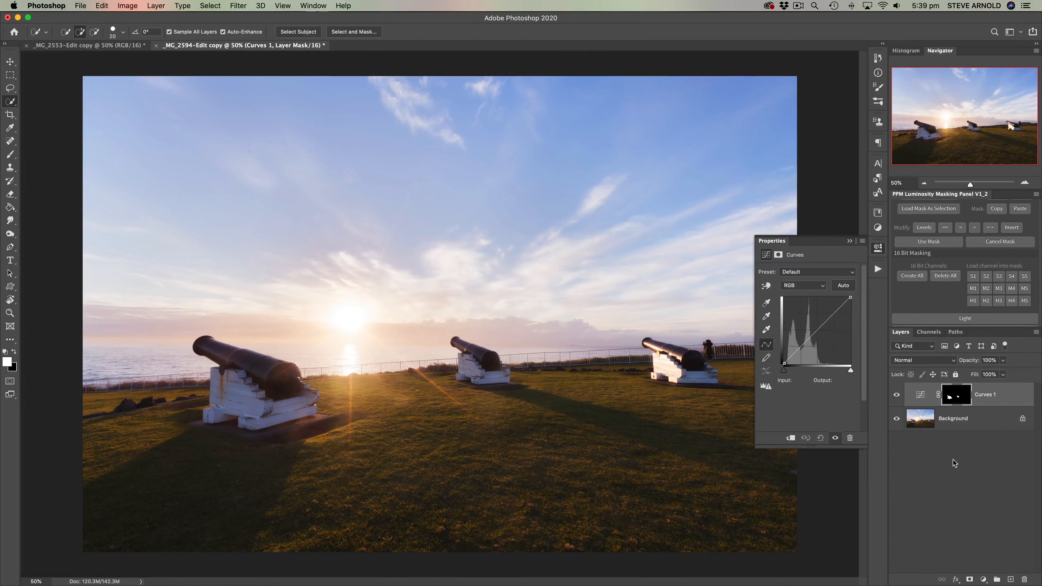
mouse_move(815, 334)
left_mouse_down()
mouse_move(817, 352)
mouse_move(817, 316)
left_mouse_up()
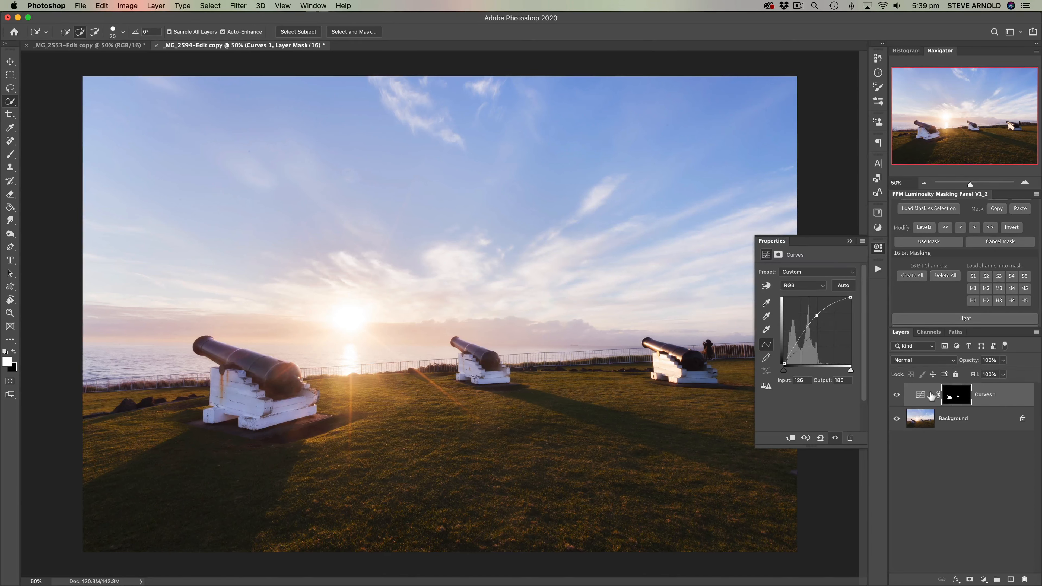
left_click_drag(818, 318, 835, 343)
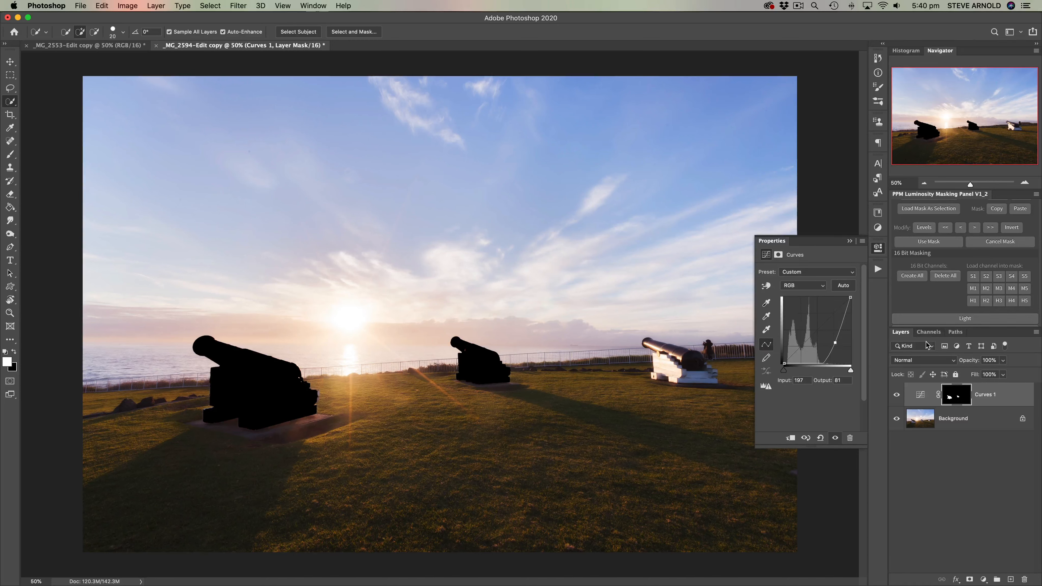